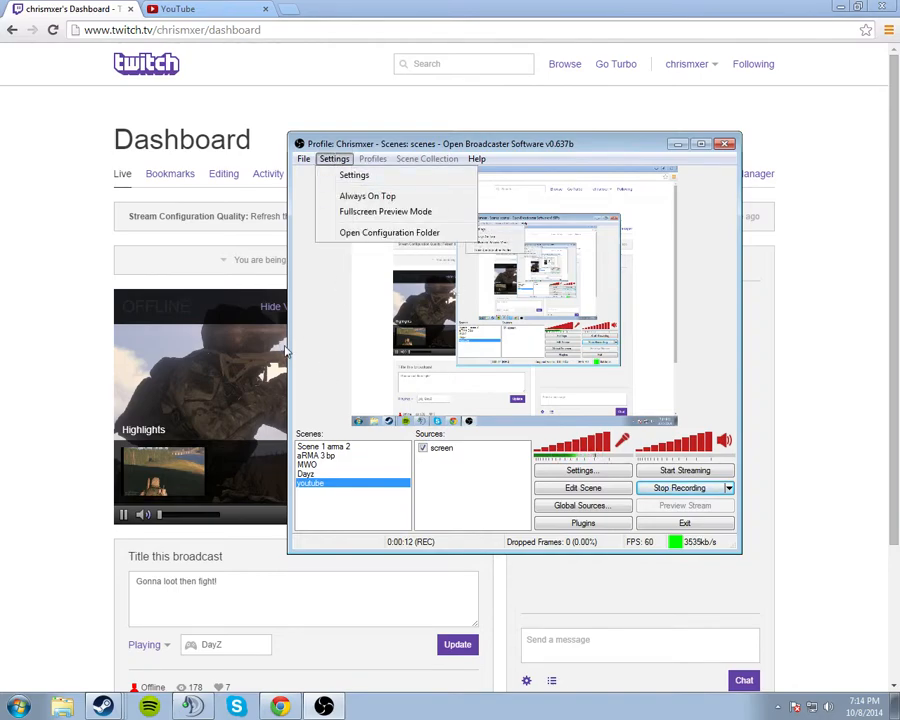
- Open the Open Broadcaster Software settings and go to the encoding options
{"action": "left_click", "coordinate": [317, 344]}
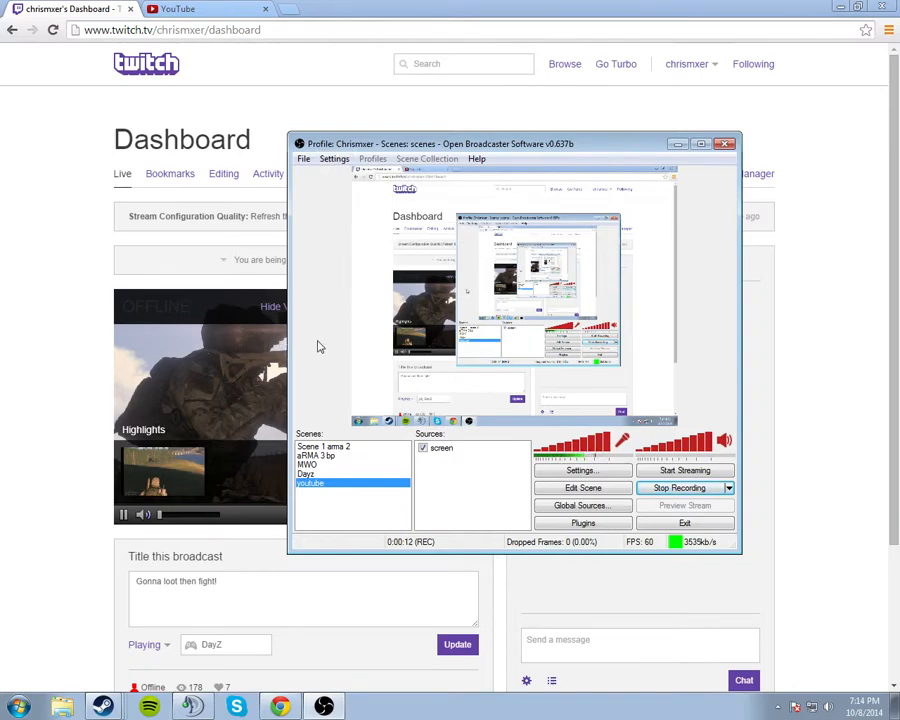
{"action": "left_click", "coordinate": [335, 158]}
{"action": "left_click", "coordinate": [350, 176]}
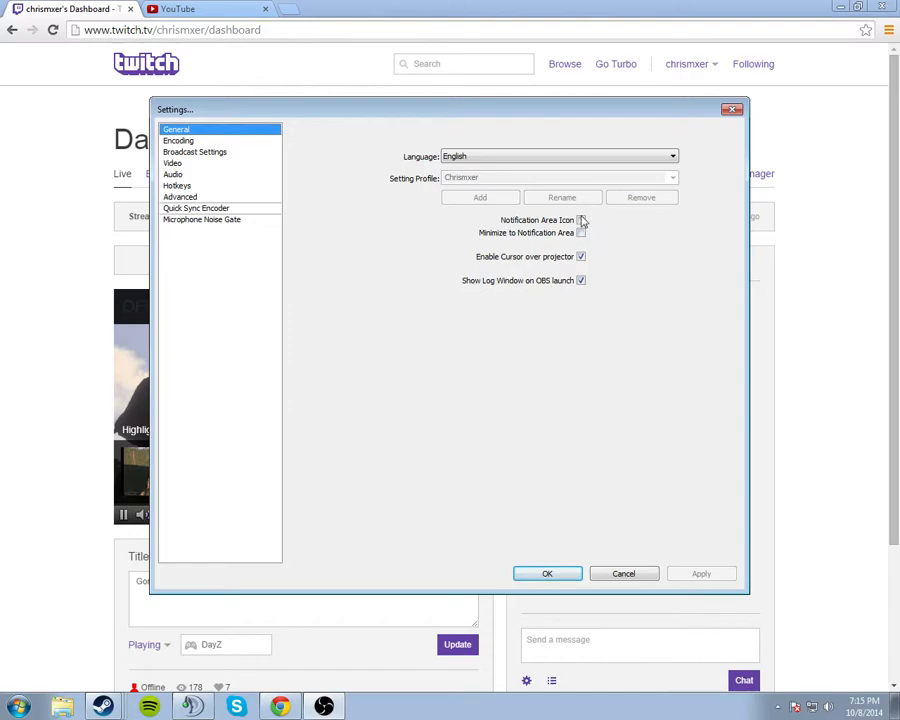
{"action": "left_click", "coordinate": [178, 141]}
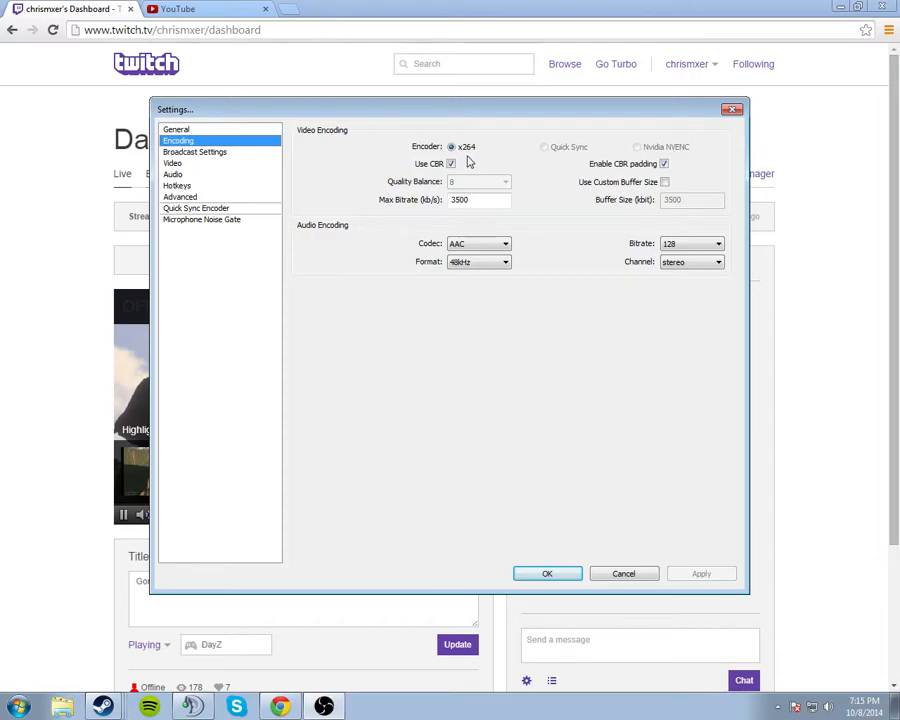
- Set the maximum video bitrate to 3500 kb/s
{"action": "left_click_drag", "start_coordinate": [483, 196], "coordinate": [408, 183]}
{"action": "left_click", "coordinate": [488, 204]}
{"action": "left_click_drag", "start_coordinate": [490, 199], "coordinate": [330, 194]}
{"action": "key", "text": "BackSpace"}
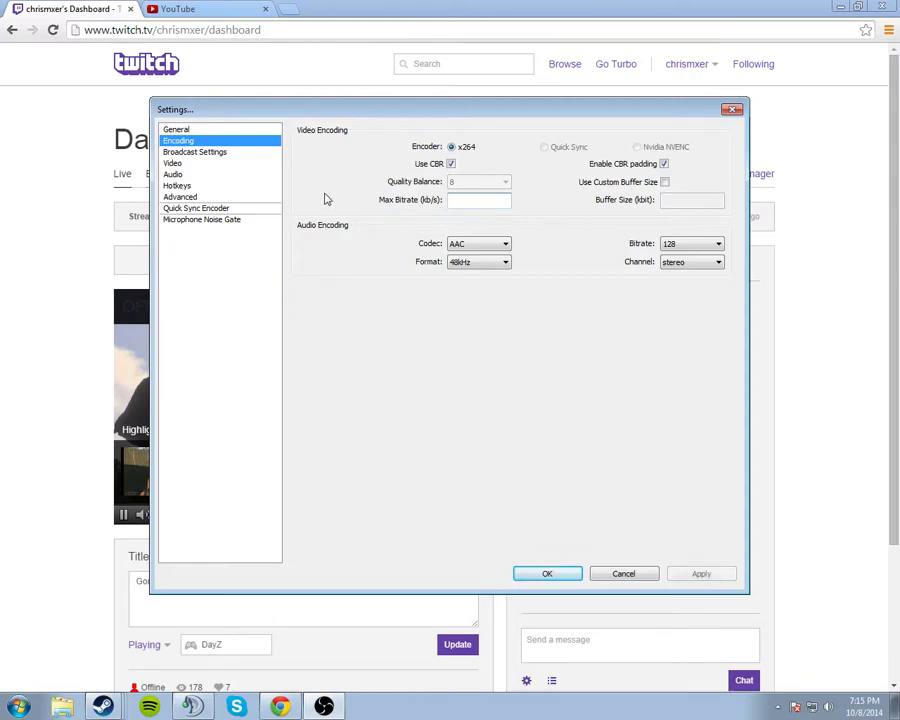
{"action": "type", "text": "40000"}
{"action": "key", "text": "BackSpace"}
{"action": "key", "text": "BackSpace"}
{"action": "key", "text": "BackSpace"}
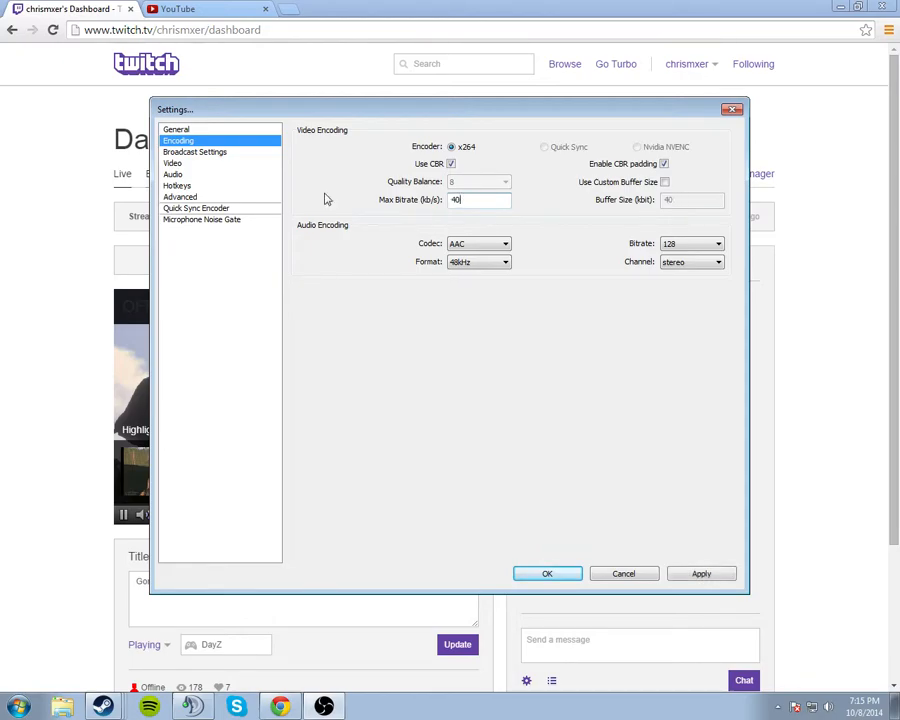
{"action": "type", "text": "3500"}
{"action": "key", "text": "Tab"}
- Check the Local Area Connection status in the Windows Network and Sharing Center, and close its windows
{"action": "left_click", "coordinate": [811, 705]}
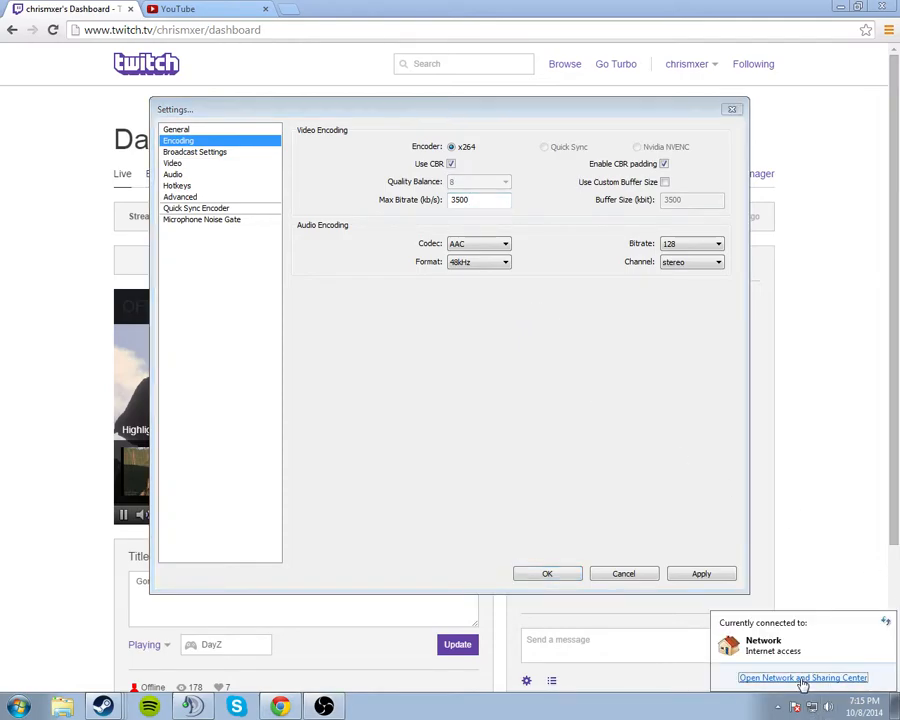
{"action": "left_click", "coordinate": [804, 679]}
{"action": "left_click", "coordinate": [605, 344]}
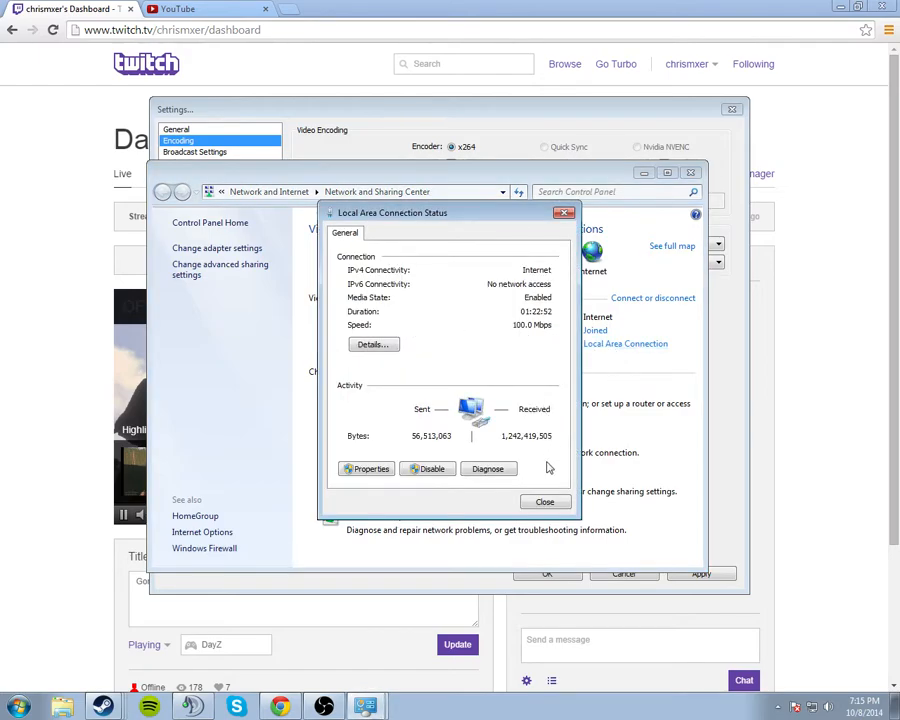
{"action": "left_click", "coordinate": [544, 501]}
{"action": "left_click", "coordinate": [689, 173]}
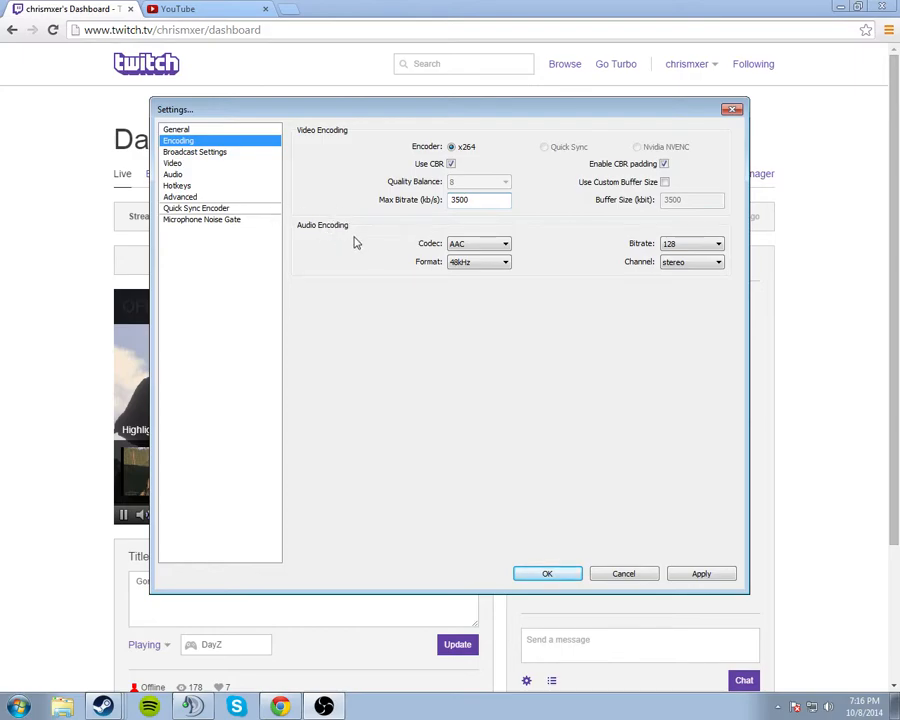
- Set the audio encoding to the stereo channel with a bitrate of 128, and apply the encoding settings
{"action": "left_click", "coordinate": [693, 264]}
{"action": "left_click", "coordinate": [681, 285]}
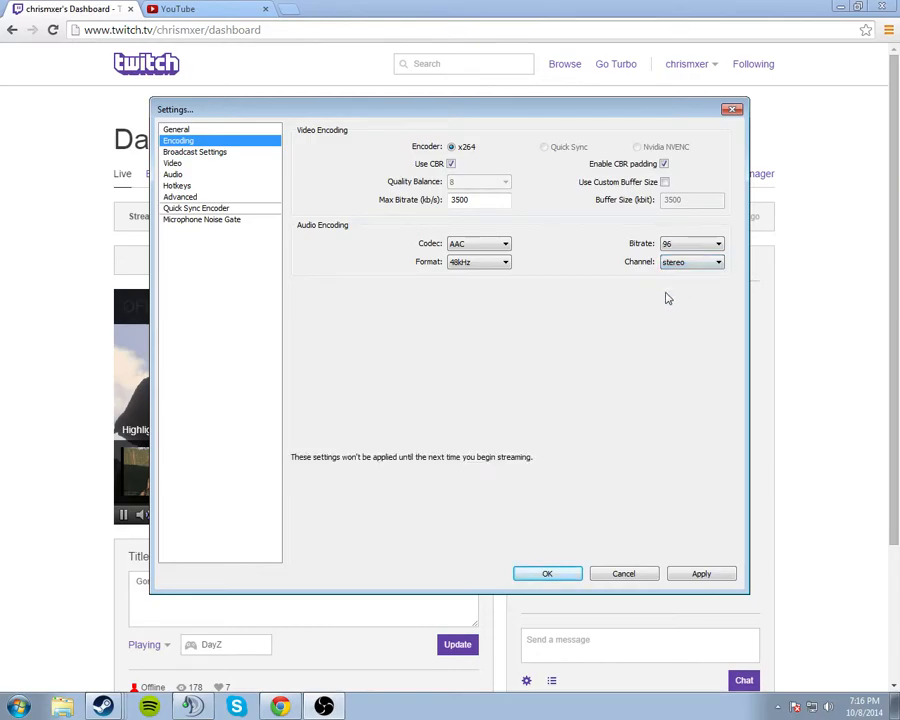
{"action": "left_click", "coordinate": [684, 245]}
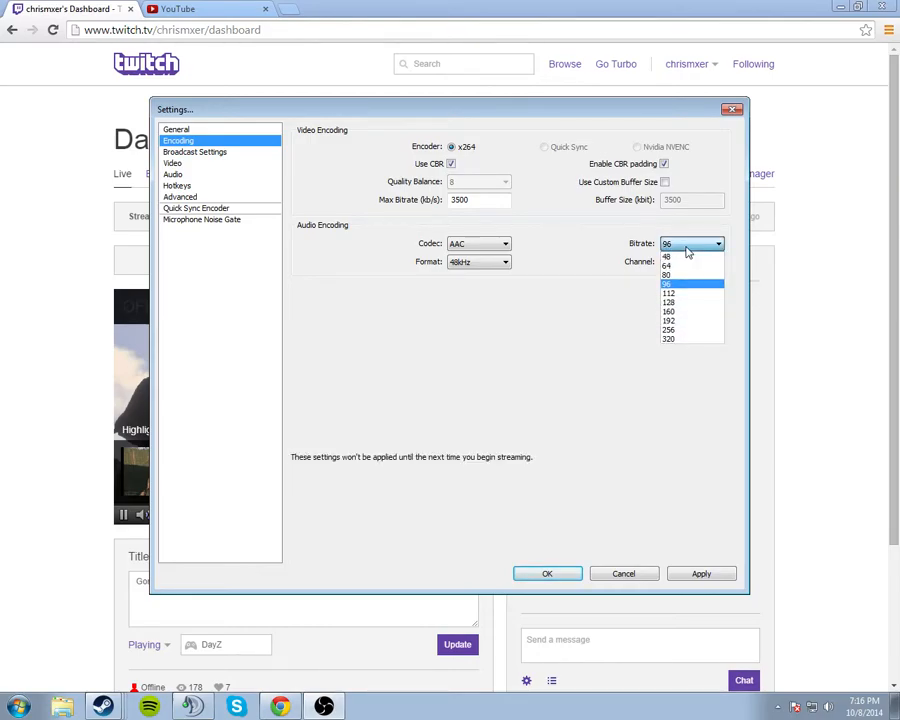
{"action": "left_click", "coordinate": [677, 304]}
{"action": "left_click", "coordinate": [697, 574]}
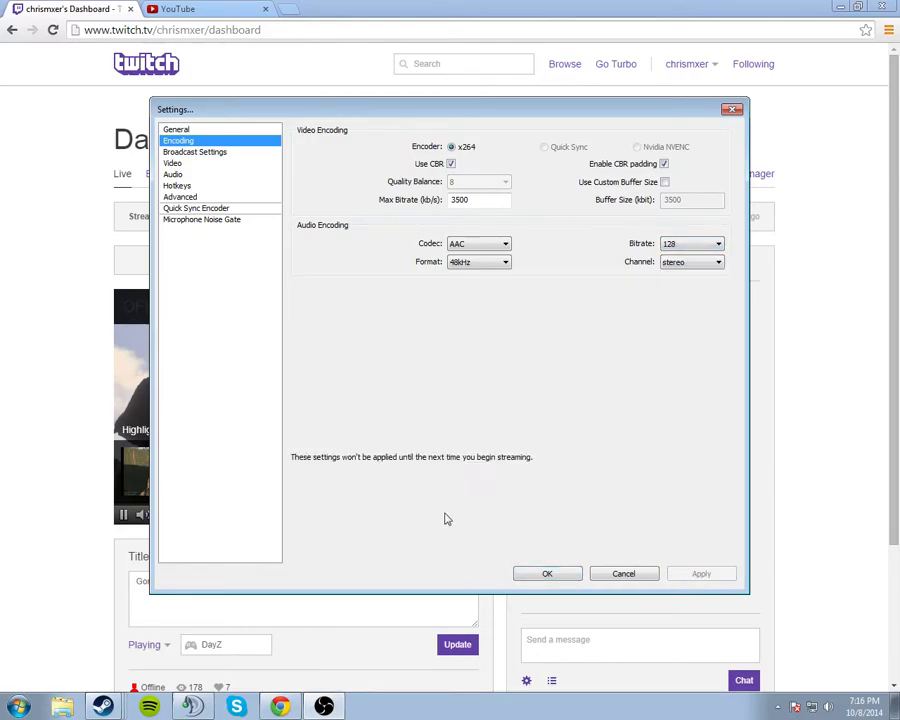
- In the broadcast settings, choose Twitch as the streaming service and US East: New York, NY as the FMS URL
{"action": "left_click", "coordinate": [186, 152]}
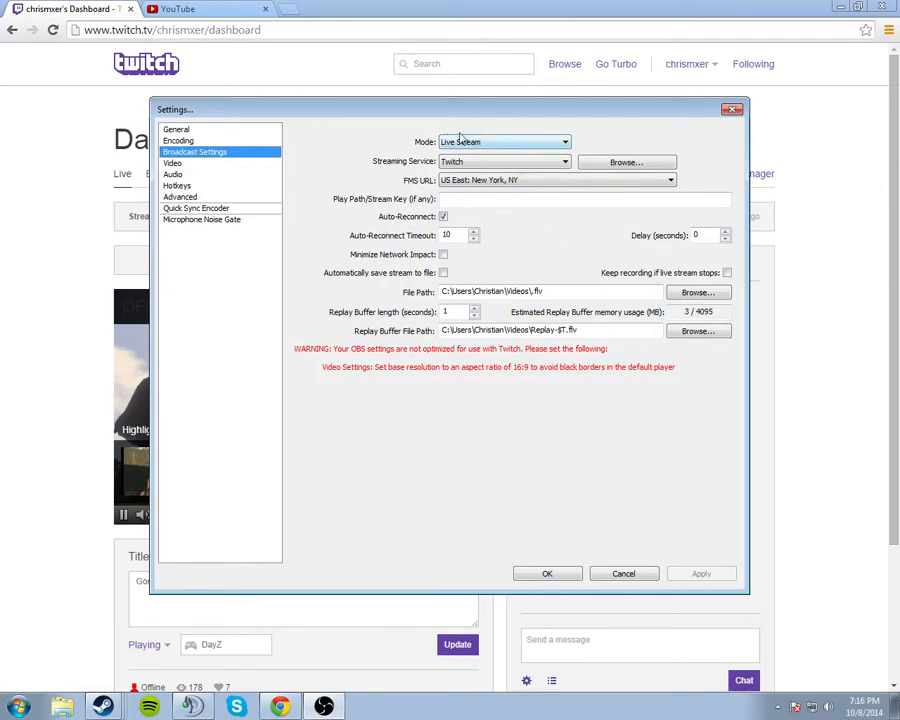
{"action": "left_click", "coordinate": [505, 144]}
{"action": "left_click", "coordinate": [506, 145]}
{"action": "left_click", "coordinate": [503, 163]}
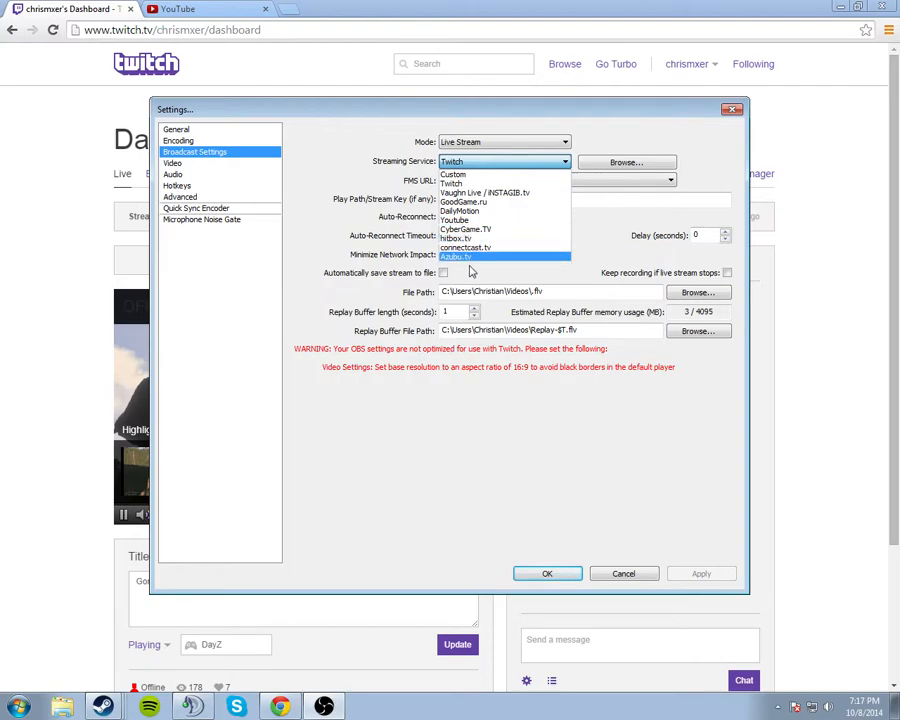
{"action": "left_click", "coordinate": [464, 184]}
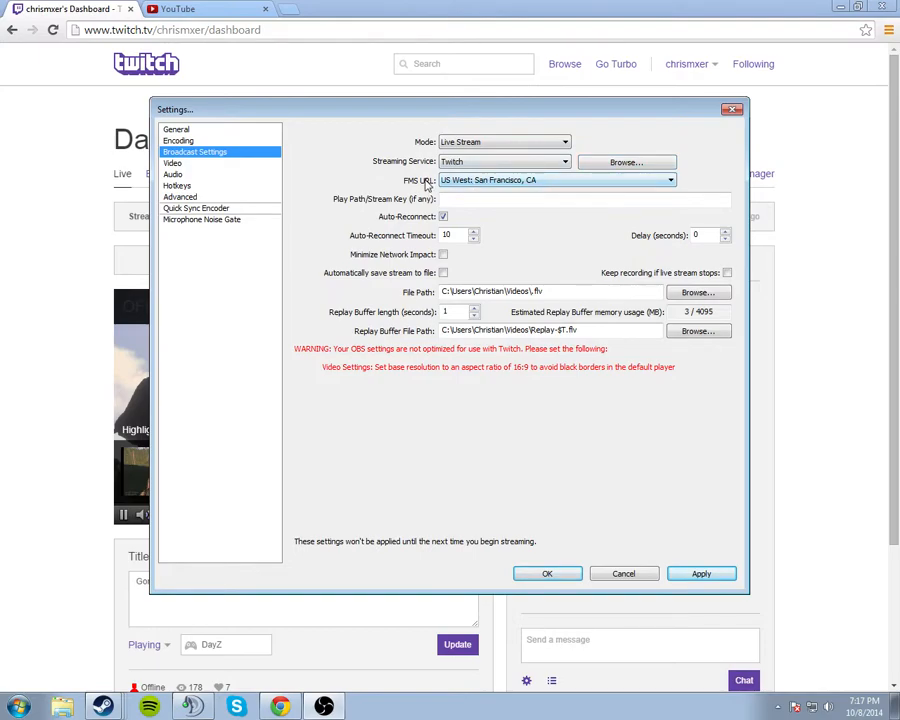
{"action": "left_click", "coordinate": [447, 181]}
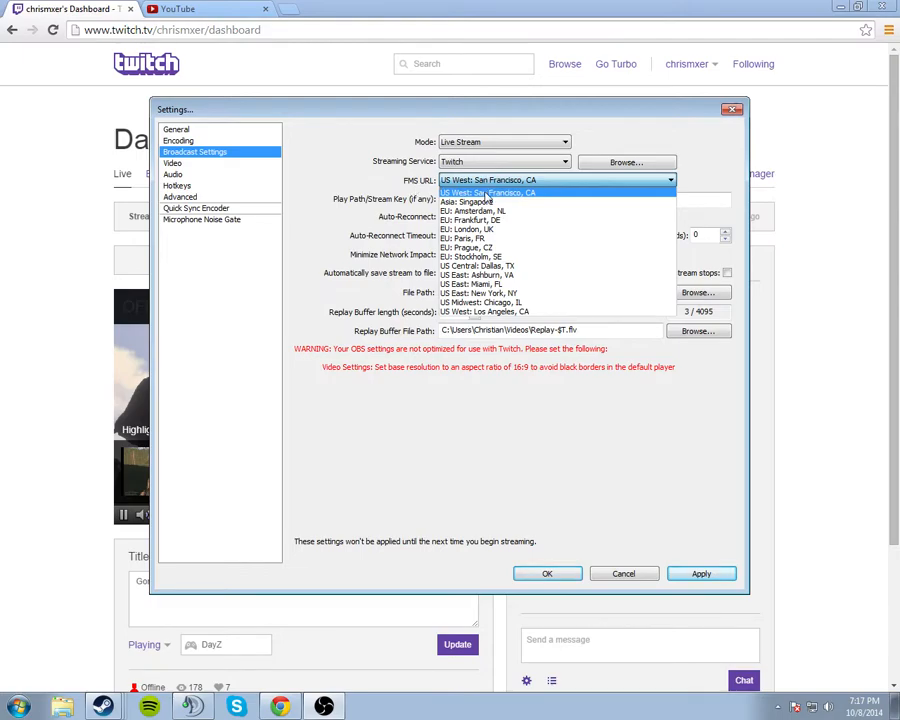
{"action": "left_click", "coordinate": [510, 296]}
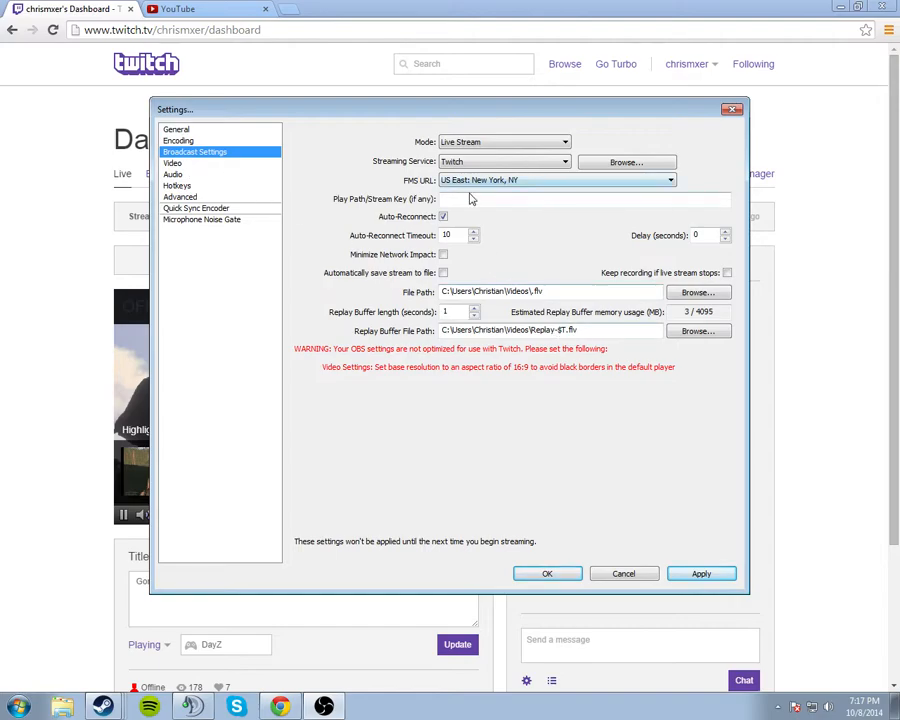
- Switch to the Twitch dashboard in Chrome to view the Stream Key page, and return to the stream key field in Open Broadcaster Software
{"action": "left_click", "coordinate": [44, 197]}
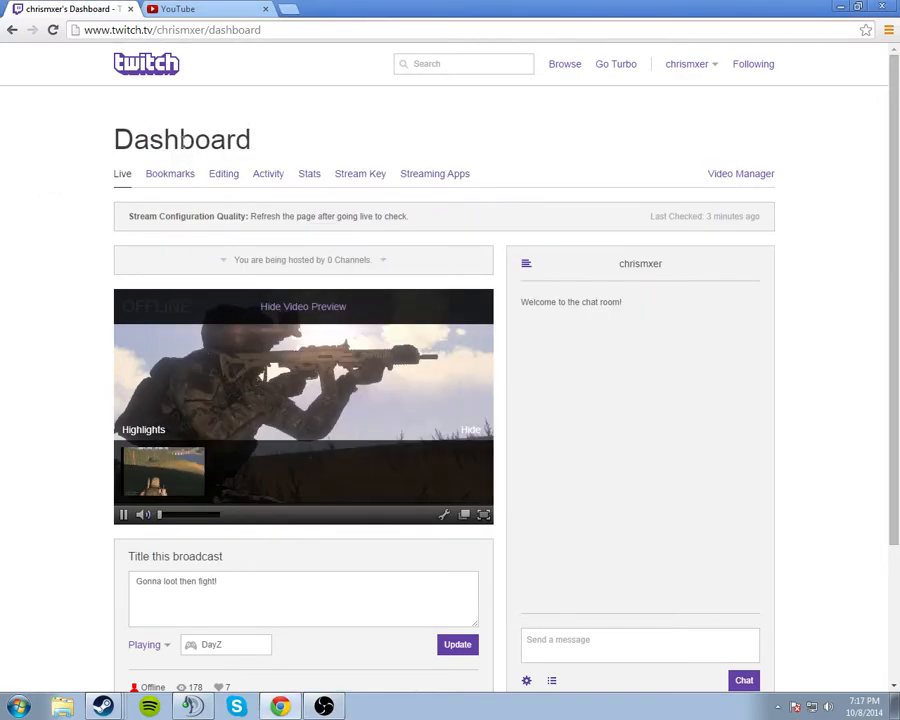
{"action": "left_click_drag", "start_coordinate": [104, 146], "coordinate": [264, 146]}
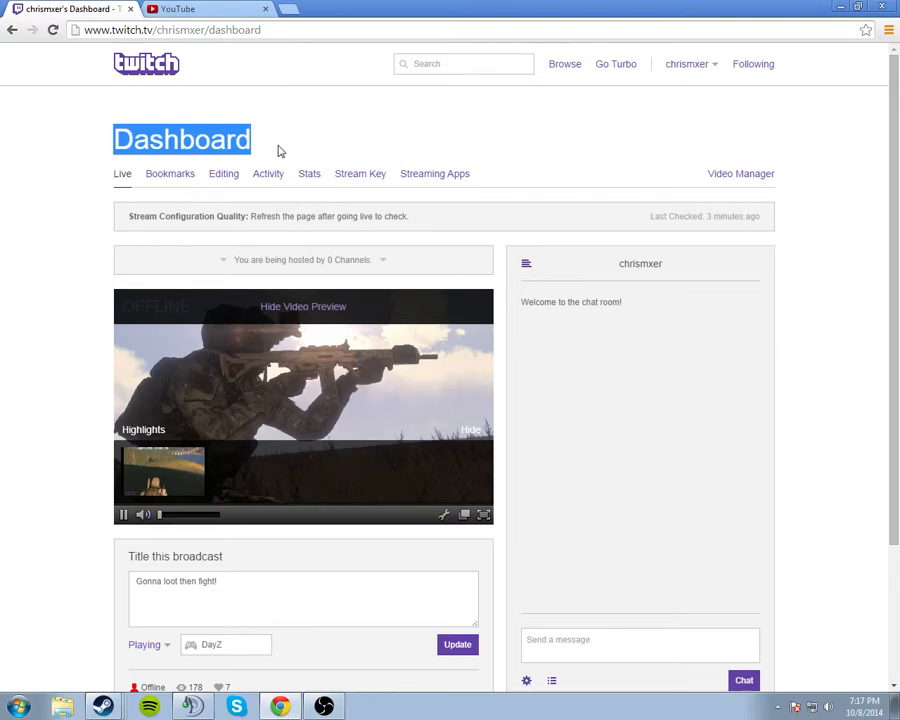
{"action": "left_click", "coordinate": [279, 151]}
{"action": "left_click", "coordinate": [360, 178]}
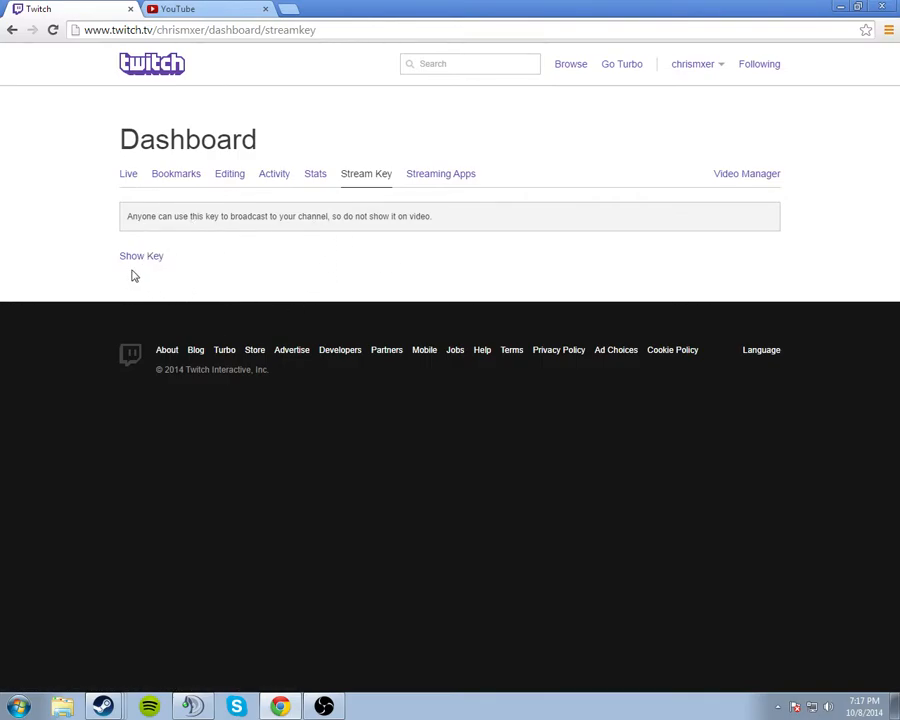
{"action": "left_click", "coordinate": [133, 177]}
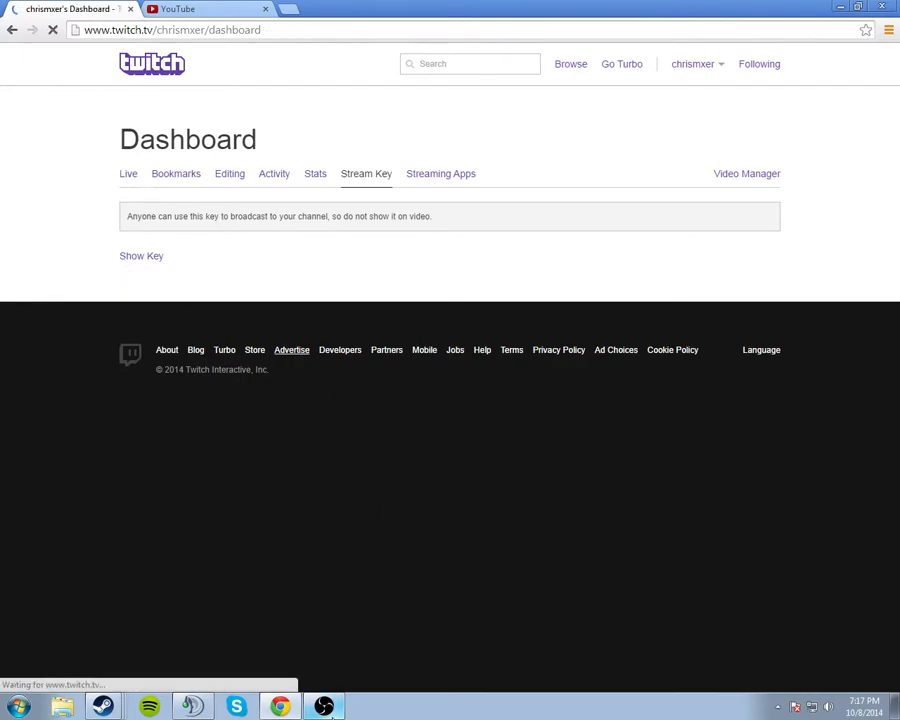
{"action": "left_click", "coordinate": [323, 706]}
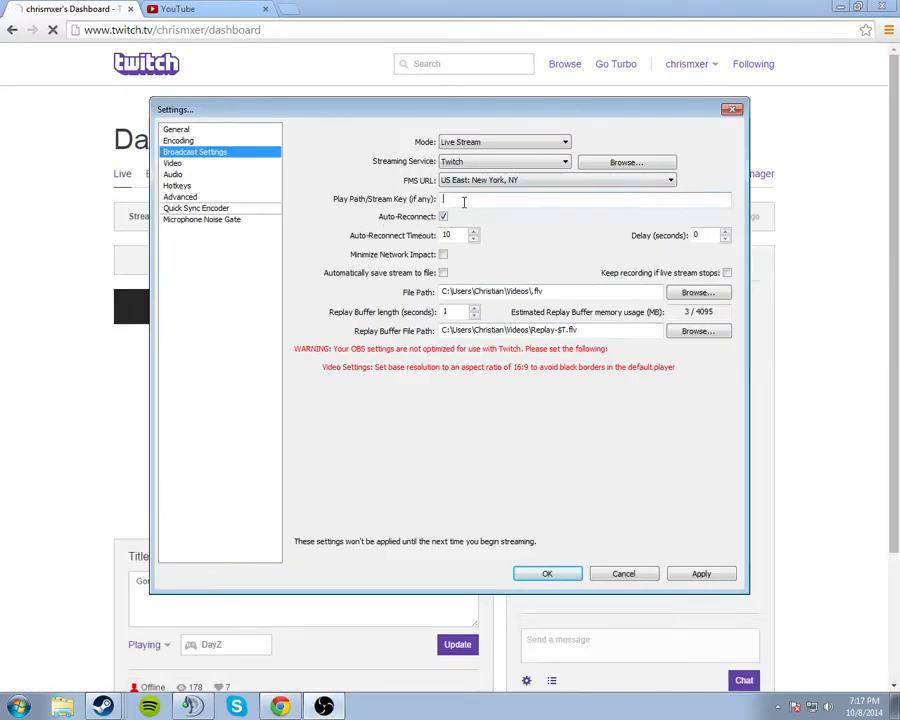
{"action": "left_click", "coordinate": [495, 202]}
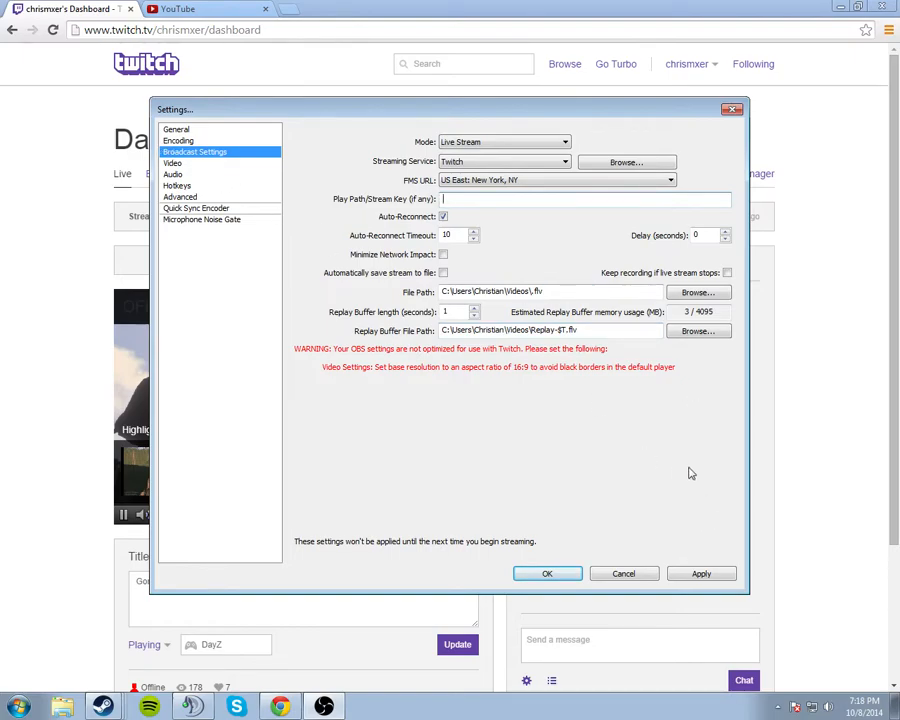
- Go to the video settings without saving the broadcast changes, and set the resolution downscale to None (1280x1024)
{"action": "left_click", "coordinate": [173, 164]}
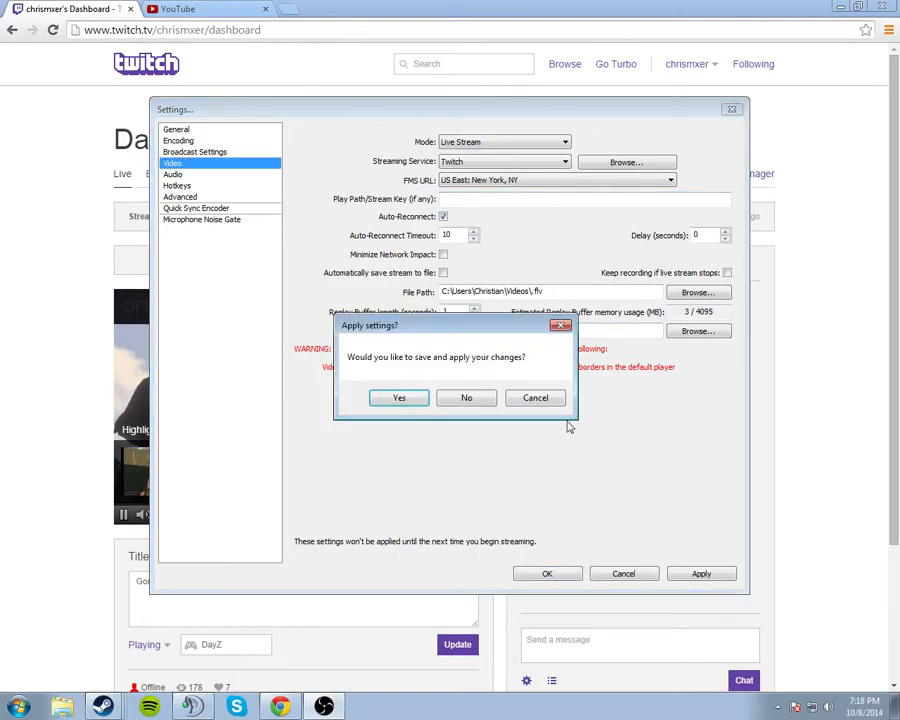
{"action": "left_click", "coordinate": [462, 398]}
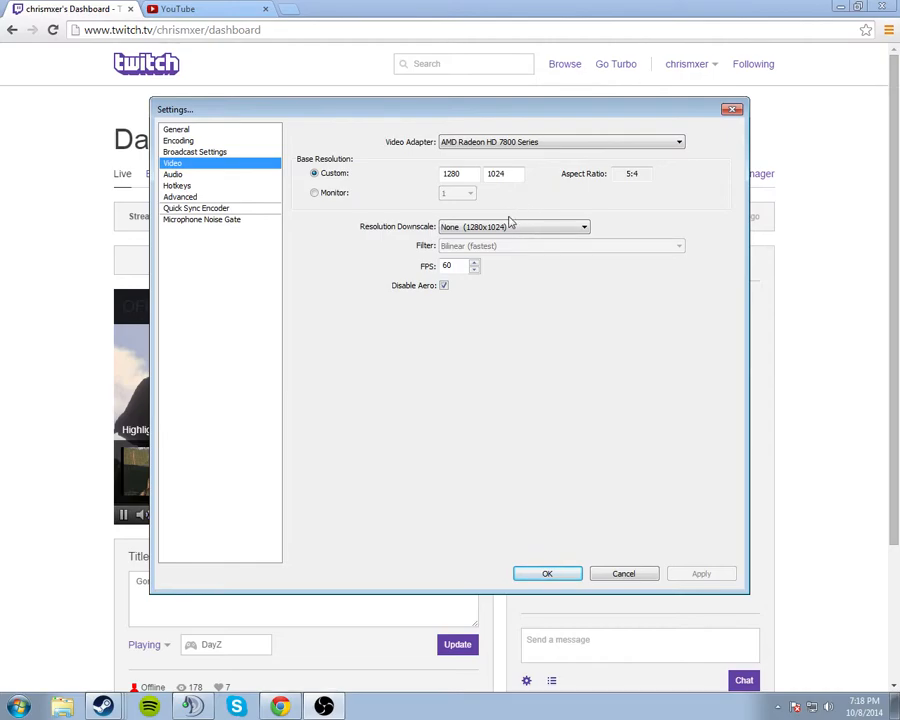
{"action": "left_click", "coordinate": [472, 228]}
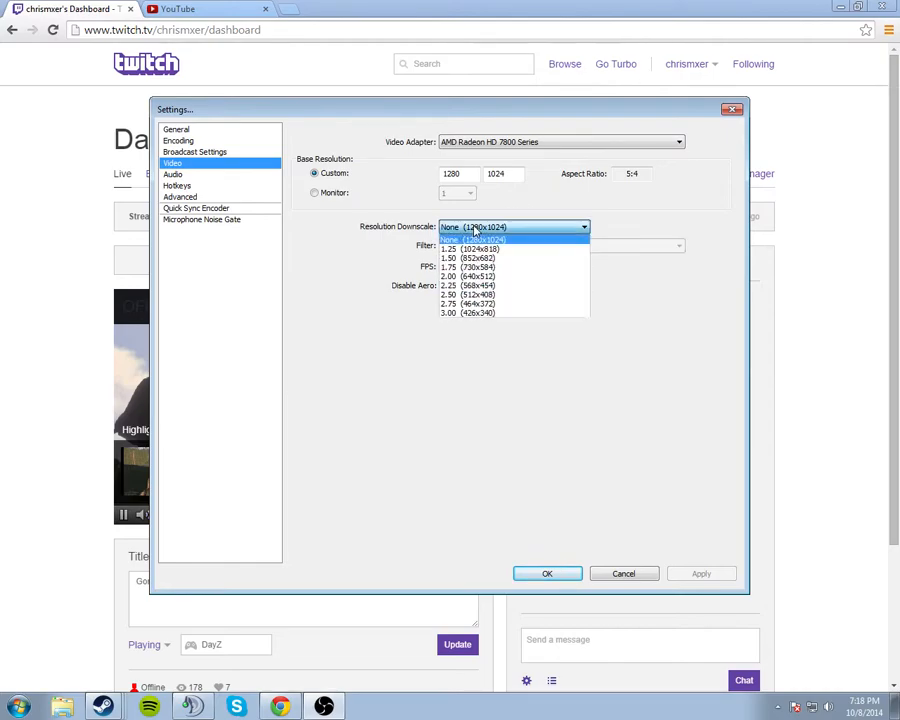
{"action": "left_click", "coordinate": [490, 242]}
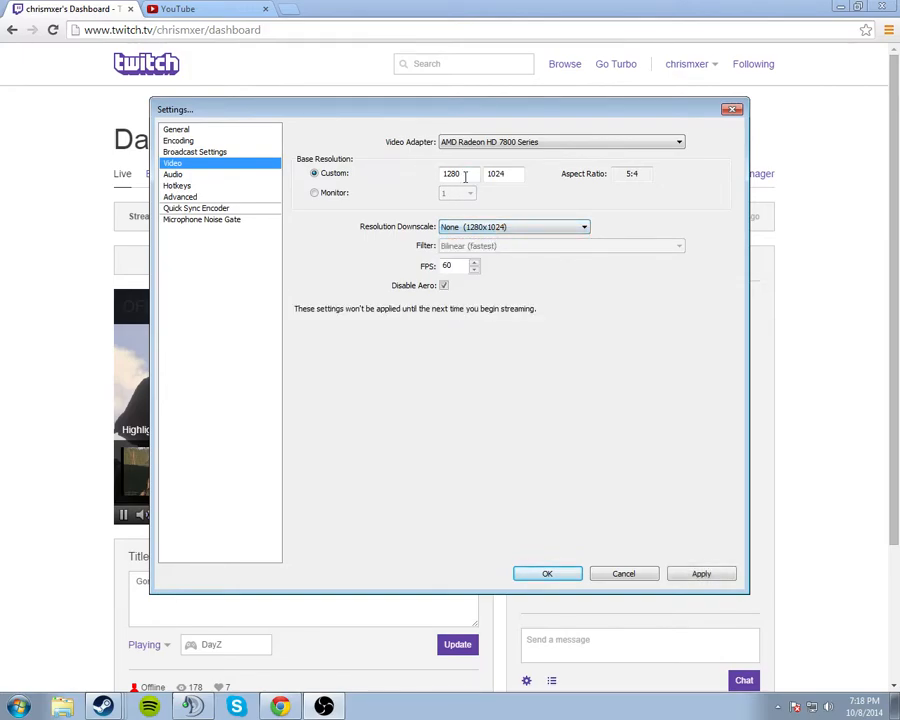
- Try monitor 1 as the source of the base resolution, and switch back to the custom resolution
{"action": "left_click", "coordinate": [316, 194]}
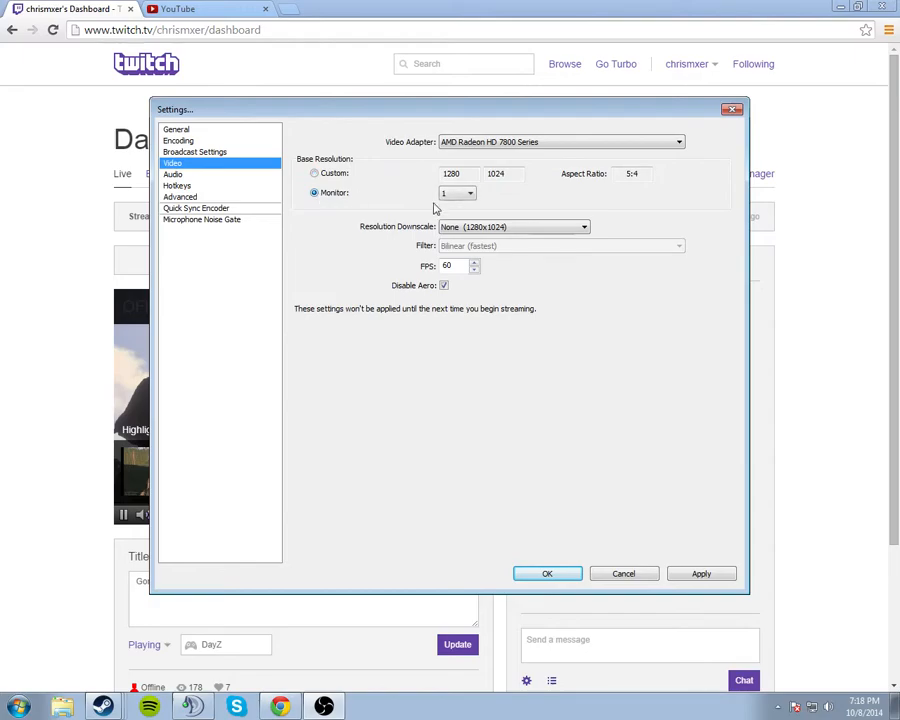
{"action": "left_click", "coordinate": [470, 193]}
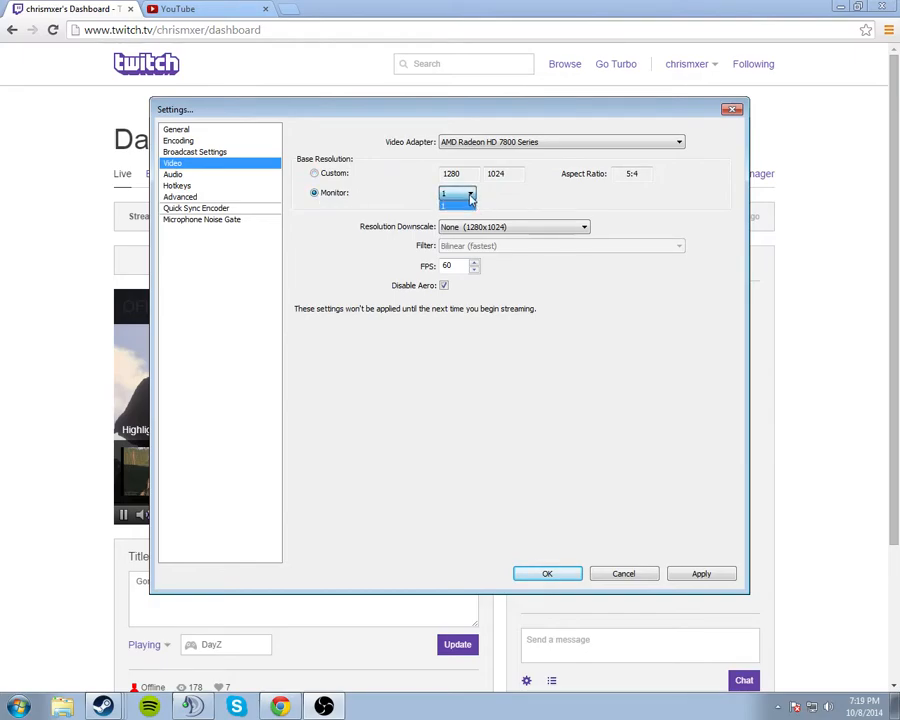
{"action": "left_click", "coordinate": [470, 201]}
{"action": "left_click", "coordinate": [313, 175]}
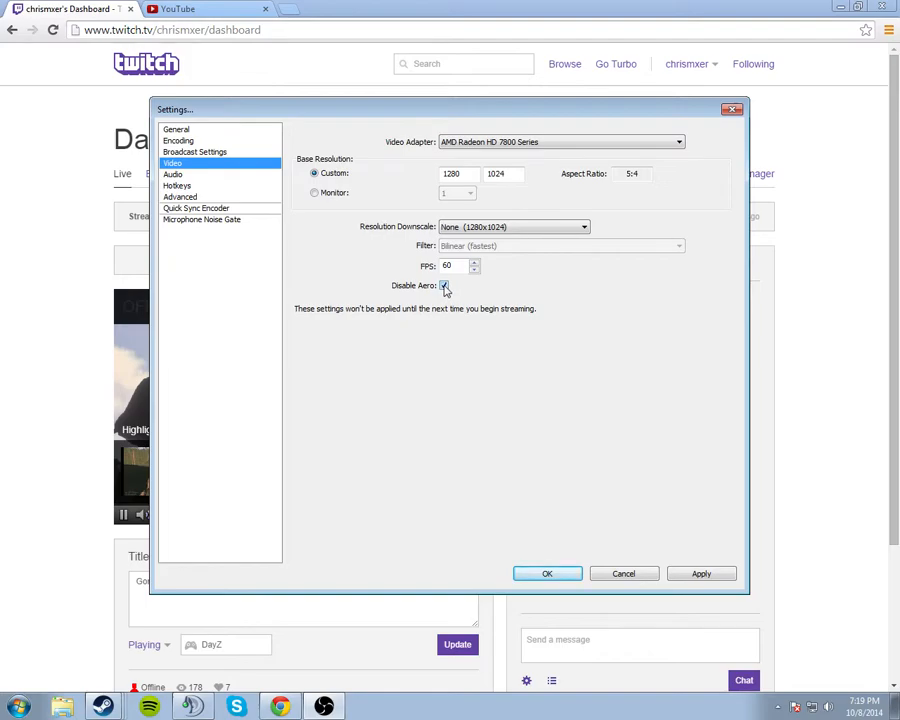
- Review the audio device settings and the hotkey assignments
{"action": "left_click", "coordinate": [178, 175]}
{"action": "left_click", "coordinate": [485, 397]}
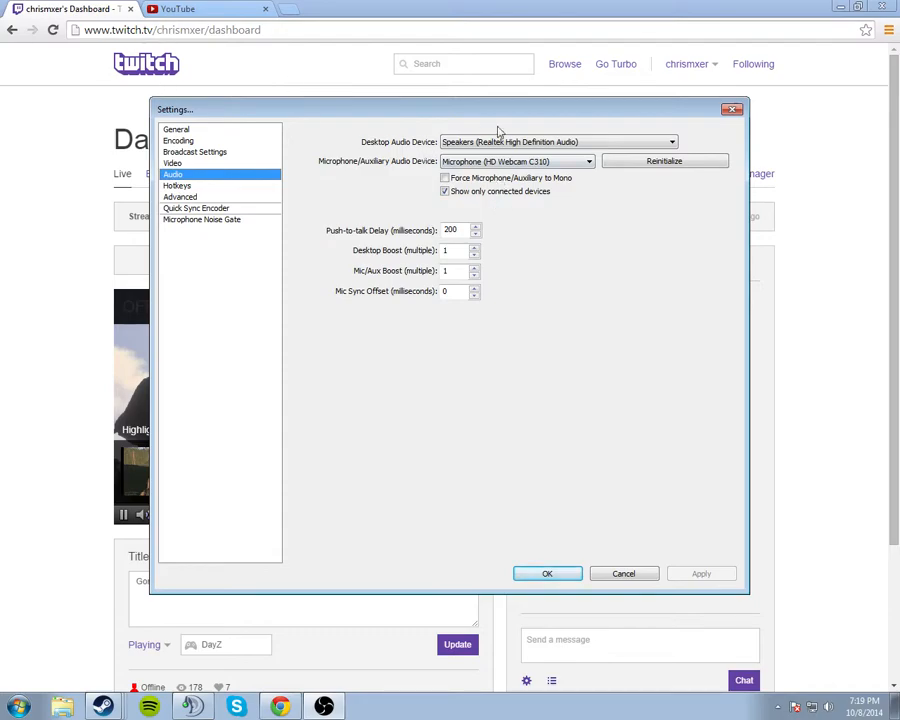
{"action": "left_click", "coordinate": [199, 187]}
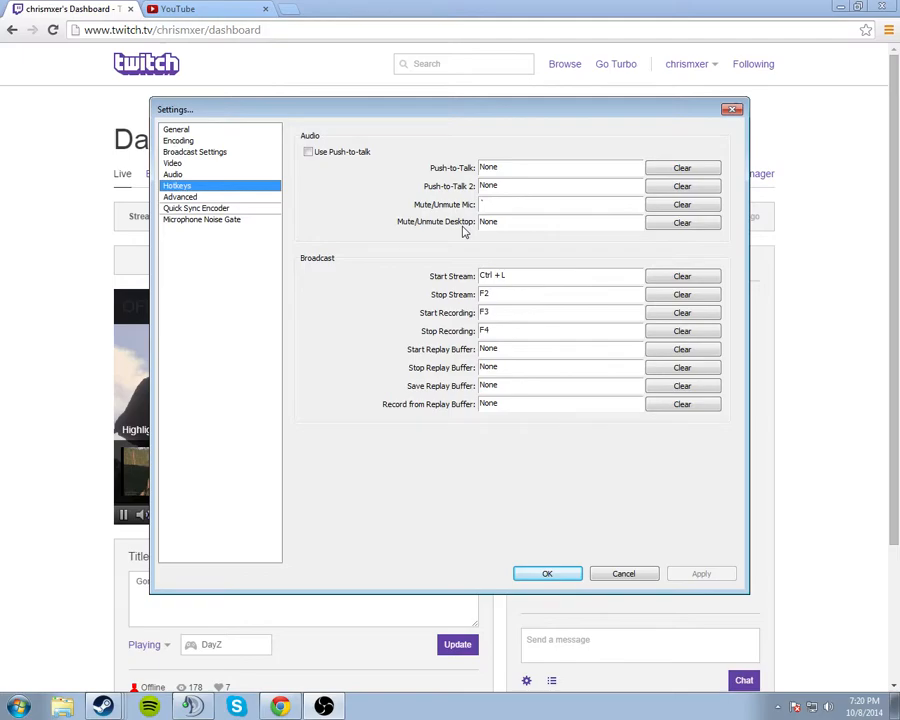
- Open the advanced settings, check the process priority class choices, and disable other modifiers on hotkeys
{"action": "left_click", "coordinate": [192, 196]}
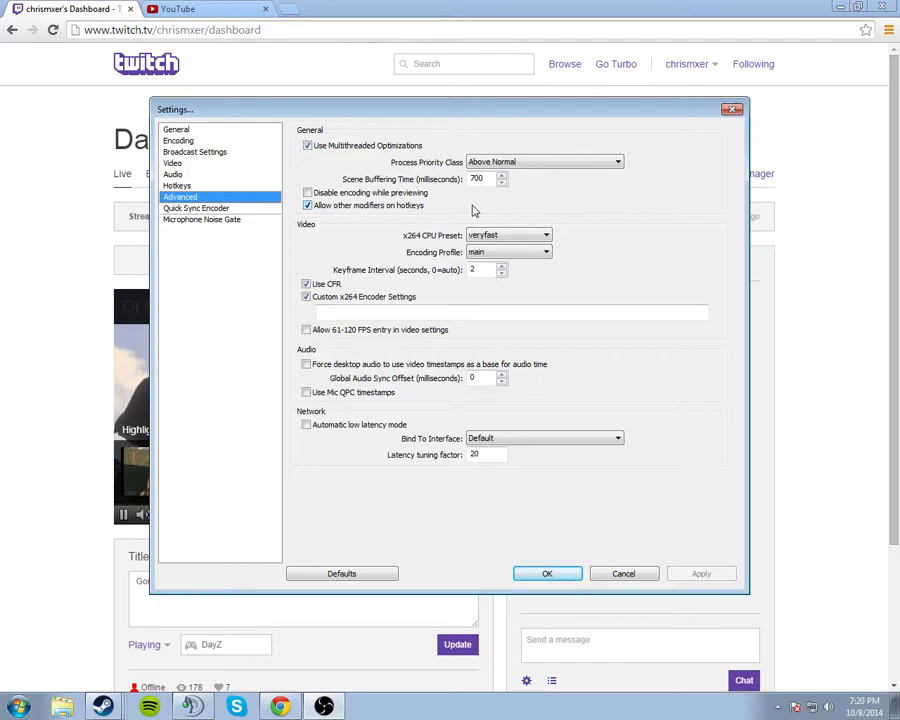
{"action": "left_click", "coordinate": [539, 166]}
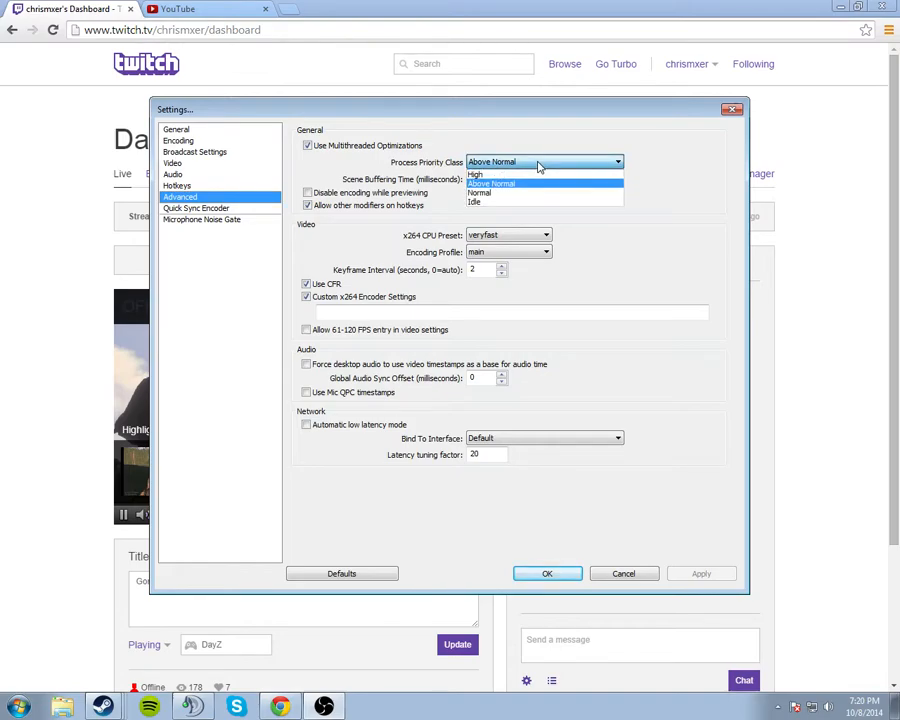
{"action": "left_click", "coordinate": [537, 165]}
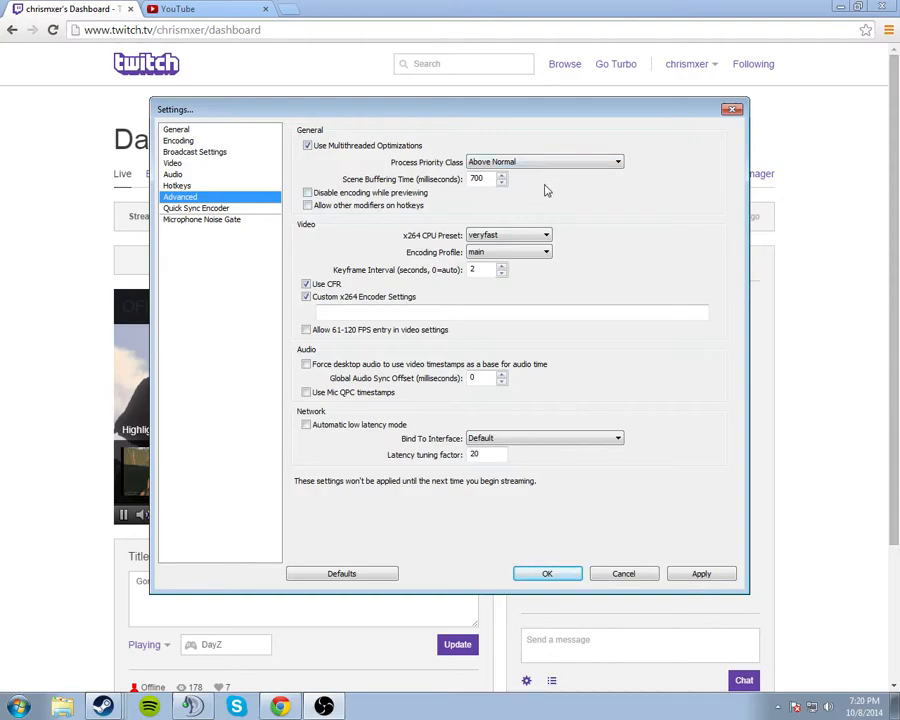
- Set the x264 CPU preset to ultrafast, accept the preset change, and set the encoding profile to high
{"action": "left_click", "coordinate": [525, 237]}
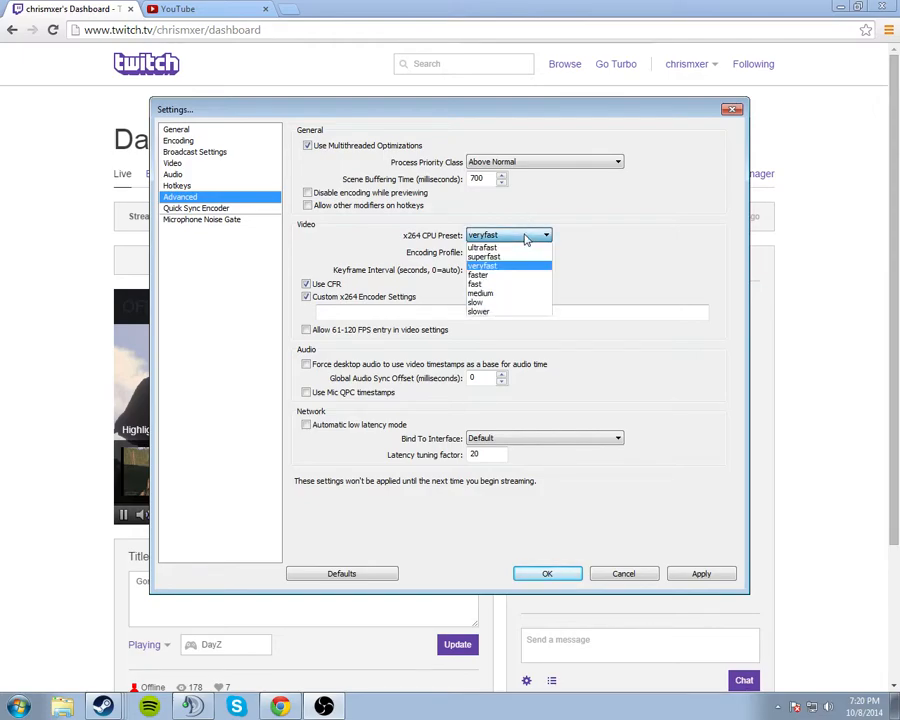
{"action": "left_click", "coordinate": [525, 237]}
{"action": "left_click", "coordinate": [525, 237]}
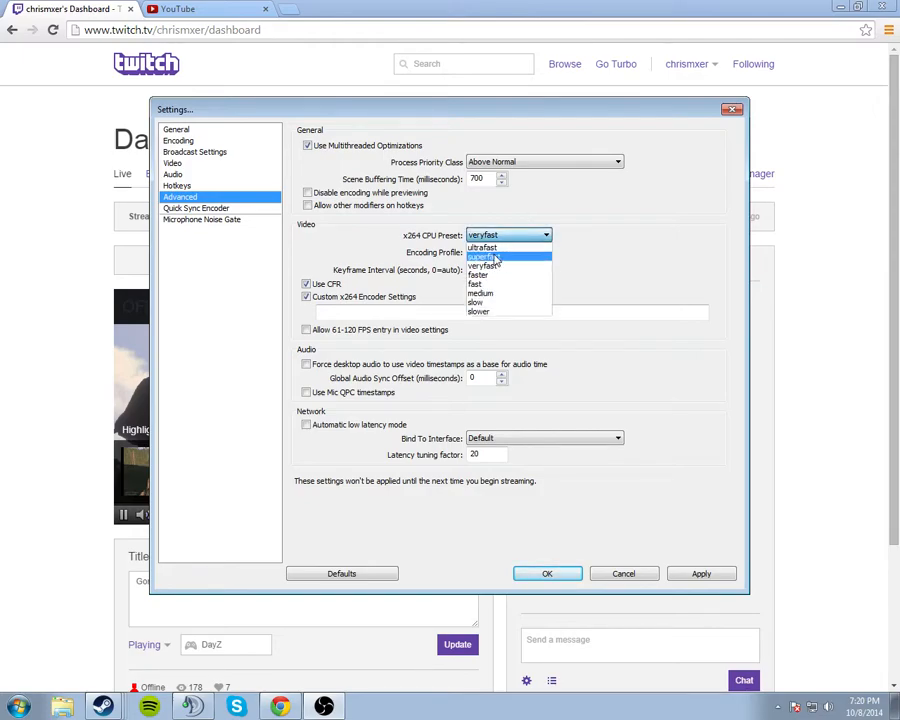
{"action": "left_click", "coordinate": [525, 247]}
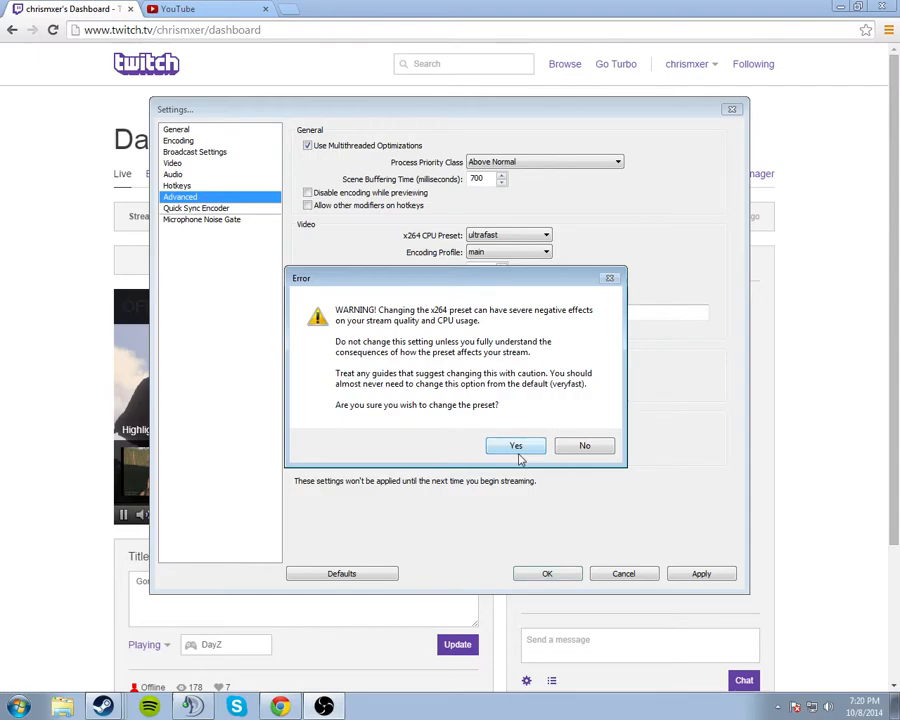
{"action": "left_click", "coordinate": [516, 446]}
{"action": "left_click", "coordinate": [509, 256]}
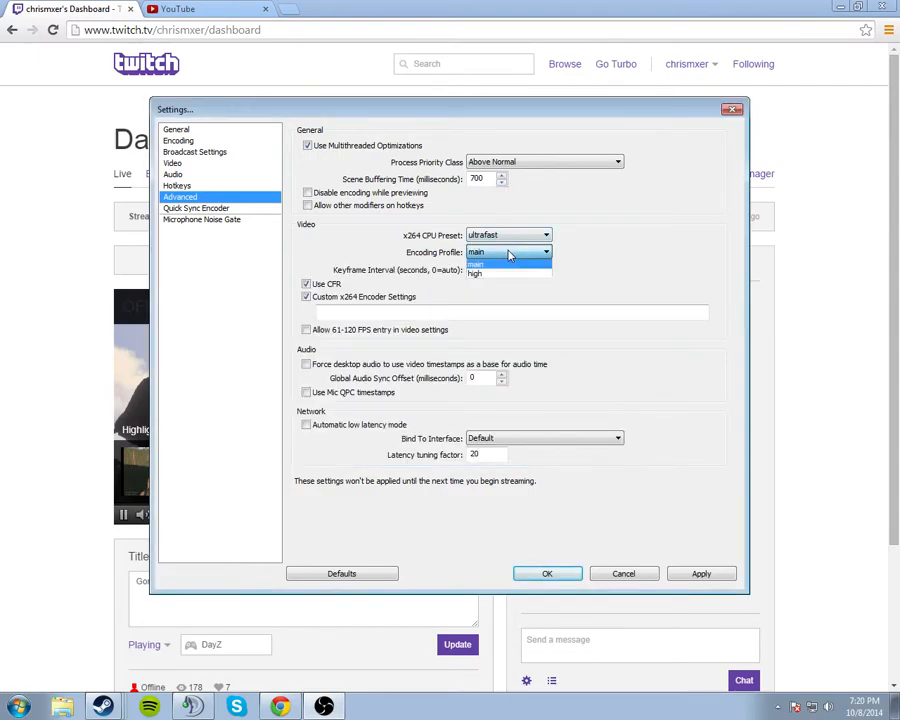
{"action": "left_click", "coordinate": [478, 273]}
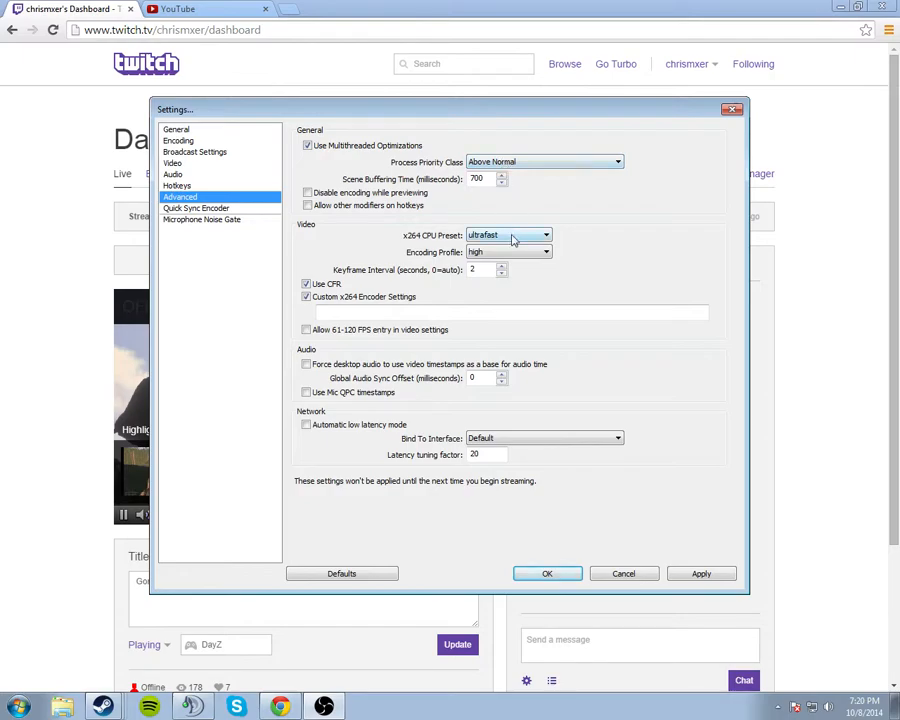
- Look through the process priority class options again, keeping Above Normal selected
{"action": "left_click", "coordinate": [533, 164]}
{"action": "left_click", "coordinate": [533, 164]}
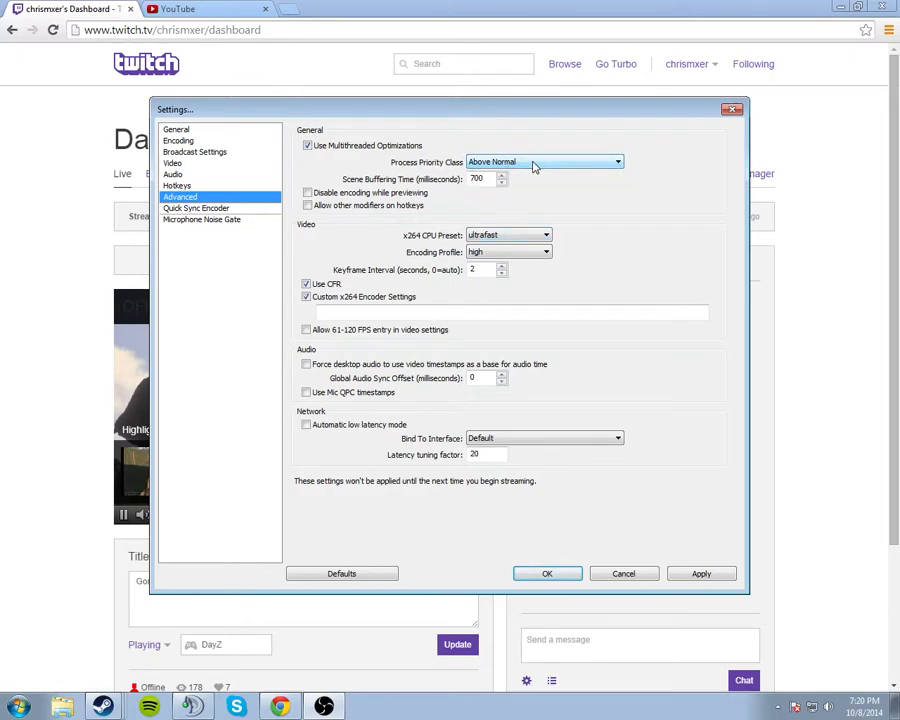
{"action": "left_click", "coordinate": [510, 166]}
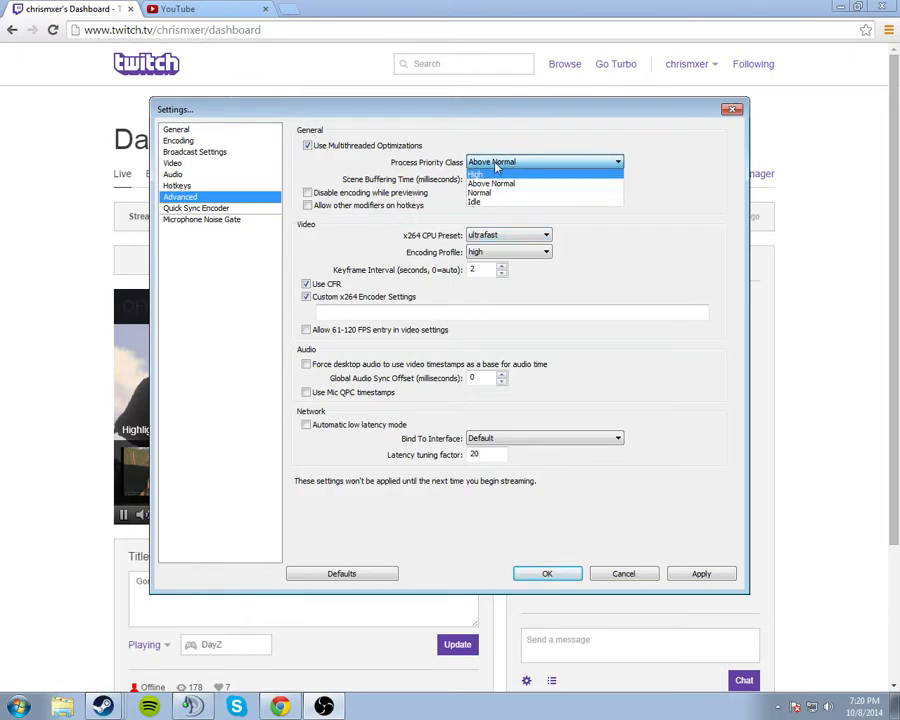
{"action": "left_click", "coordinate": [490, 163]}
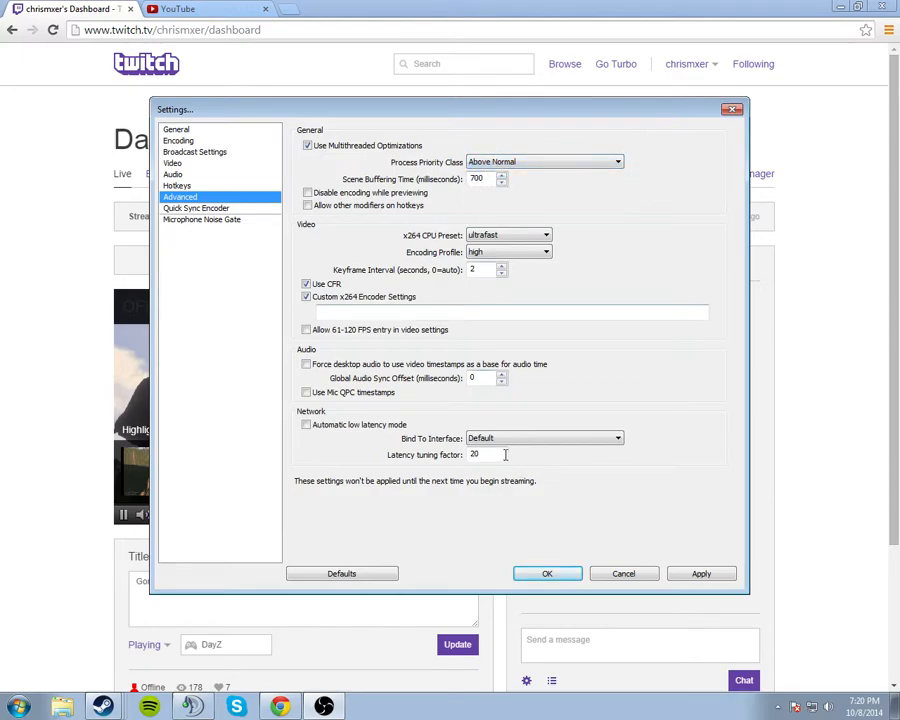
- Turn off the custom x264 encoder settings and allow 61-120 FPS entry in the video settings
{"action": "left_click", "coordinate": [342, 311]}
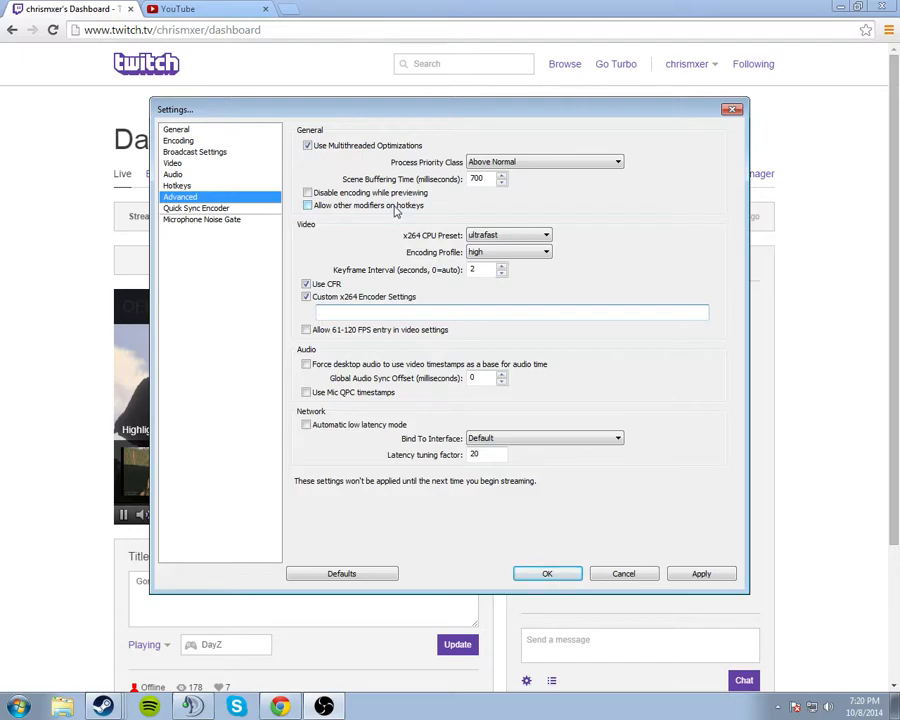
{"action": "left_click", "coordinate": [307, 301]}
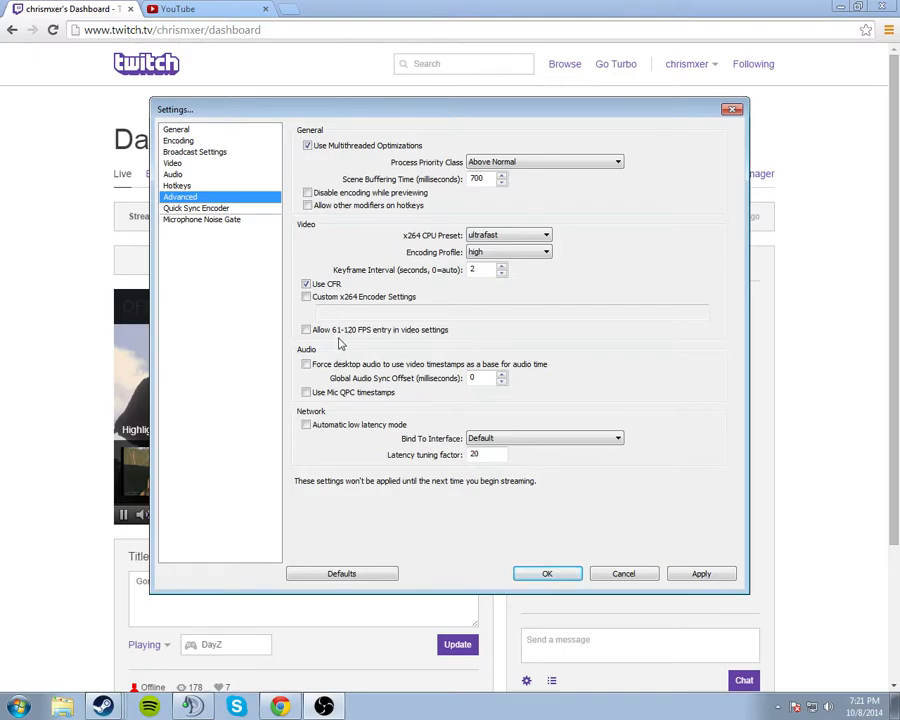
{"action": "left_click", "coordinate": [306, 331]}
- Review the Quick Sync encoder and microphone noise gate settings, and close the settings dialog by accepting it
{"action": "left_click", "coordinate": [196, 207]}
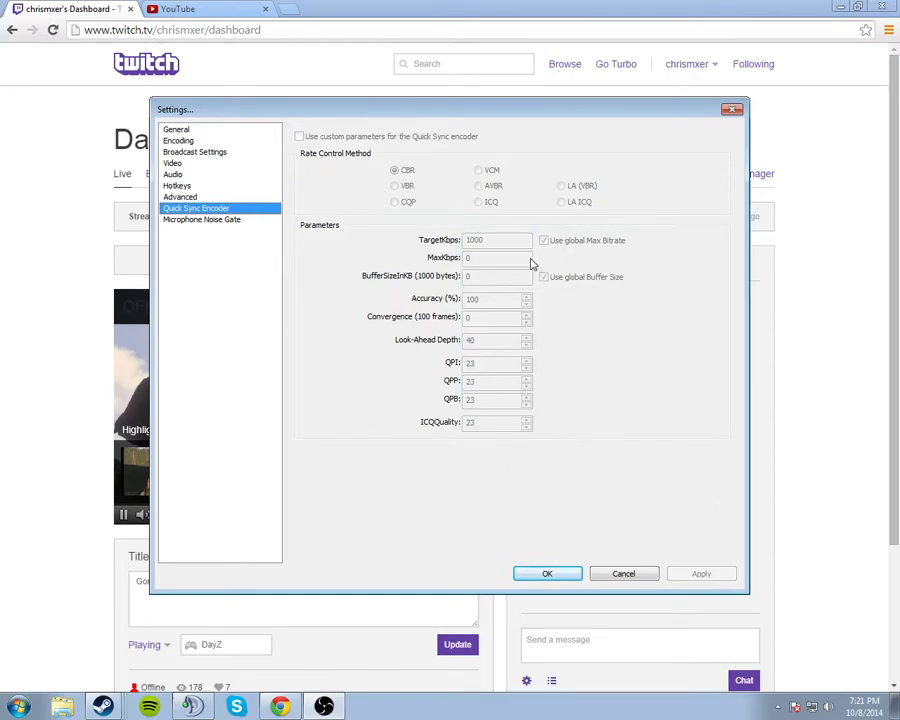
{"action": "left_click", "coordinate": [220, 220]}
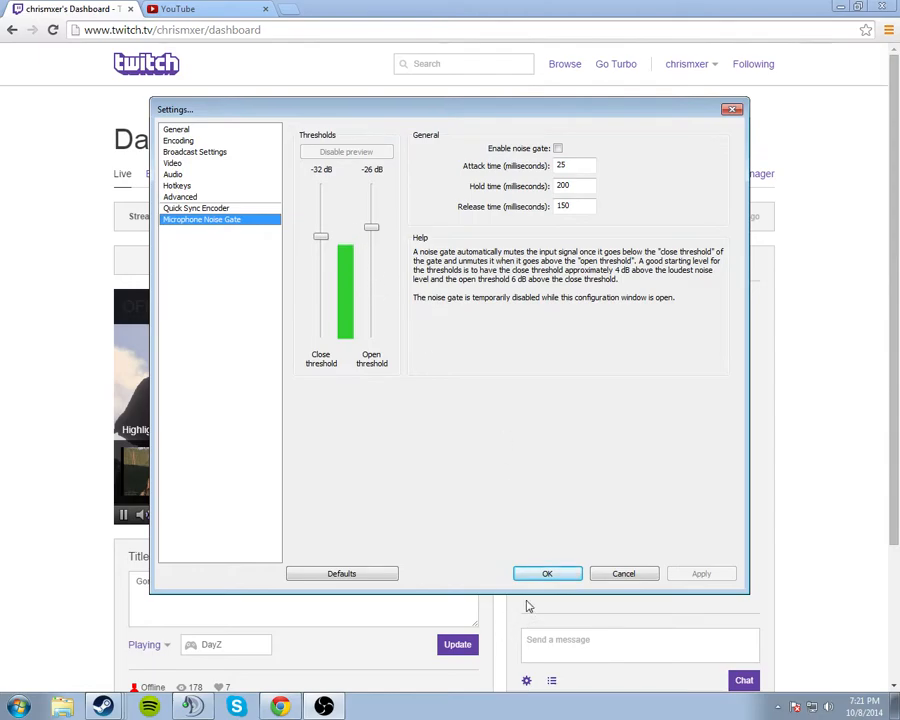
{"action": "left_click", "coordinate": [549, 574]}
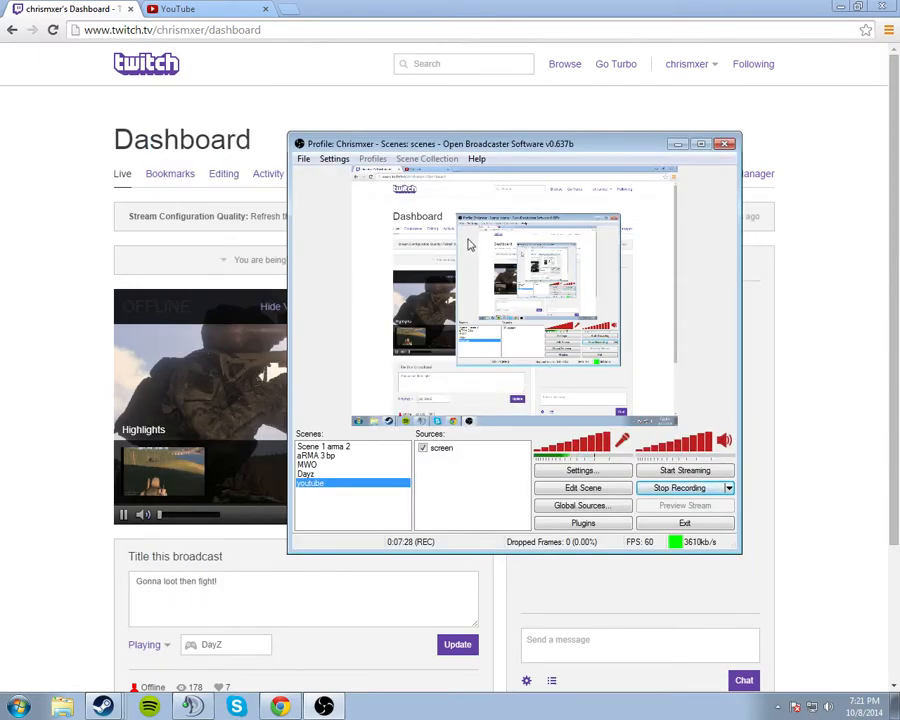